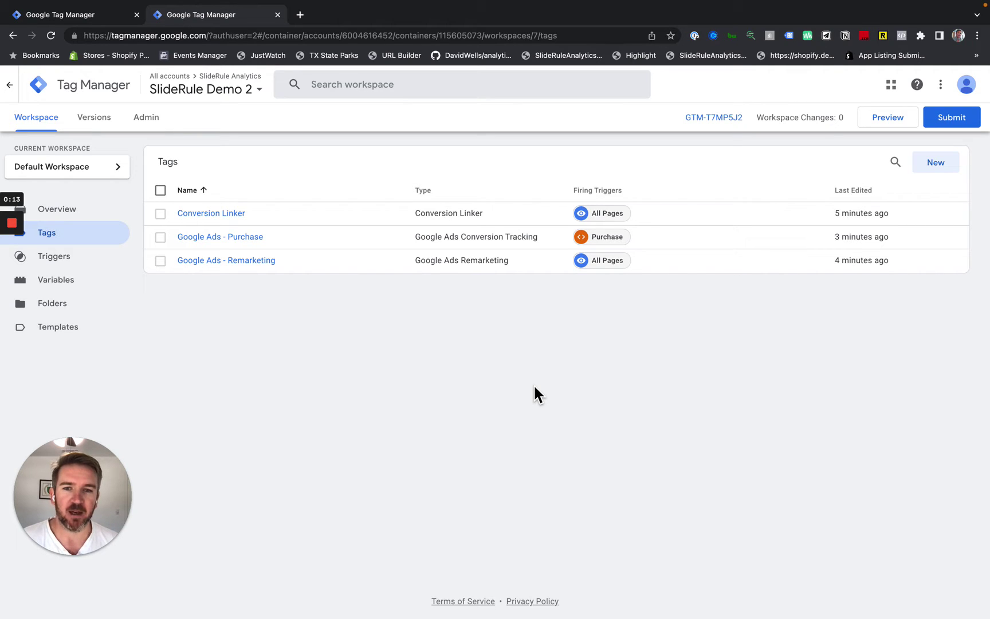
Step: Switch back and forth between the SlideRule Demo and SlideRule Demo 2 containers' tags
left_click(68, 15)
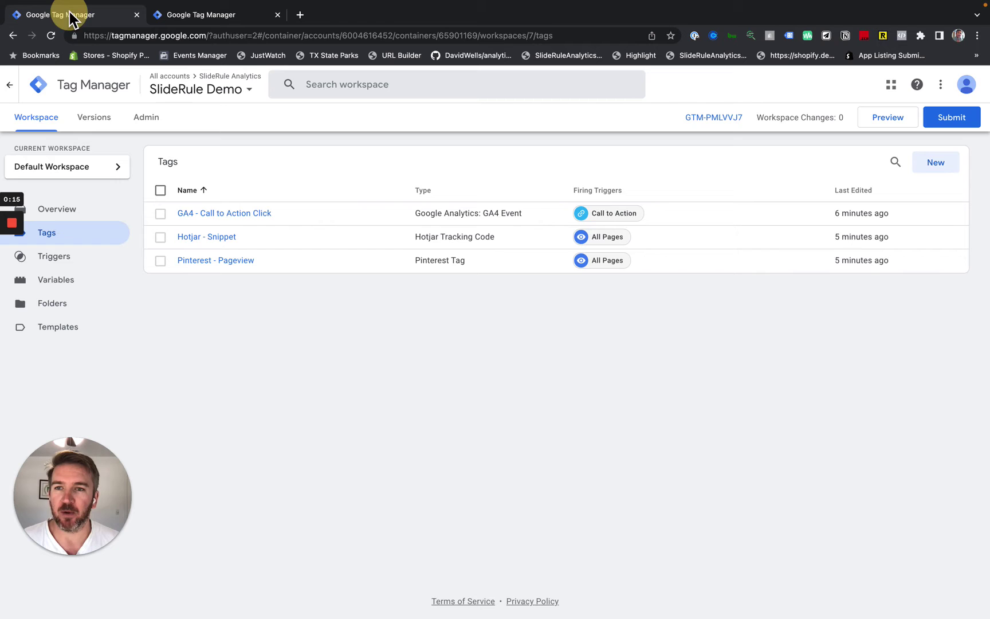
left_click(232, 94)
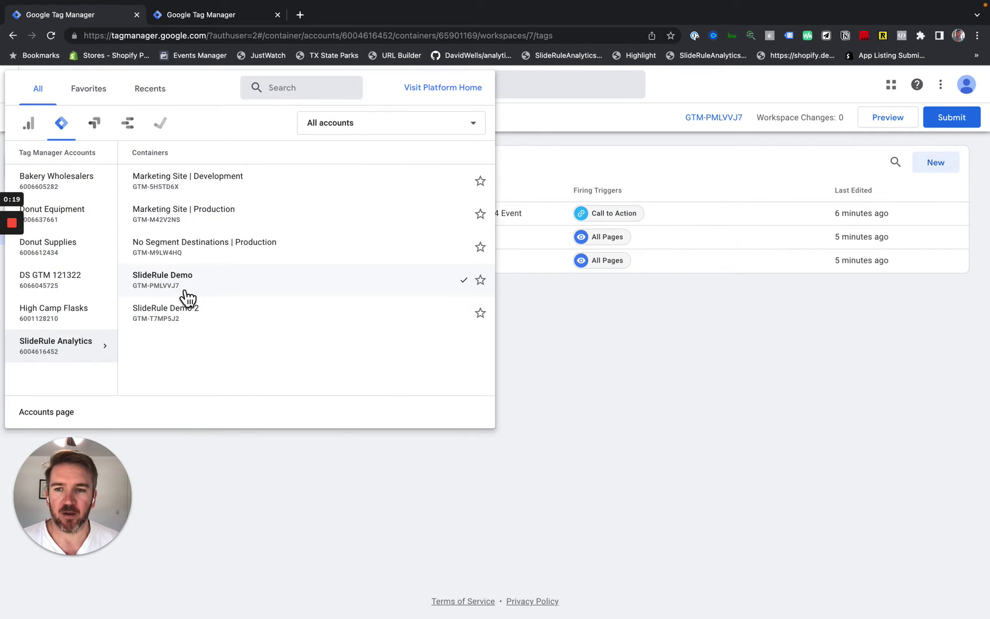
left_click(263, 283)
left_click(215, 15)
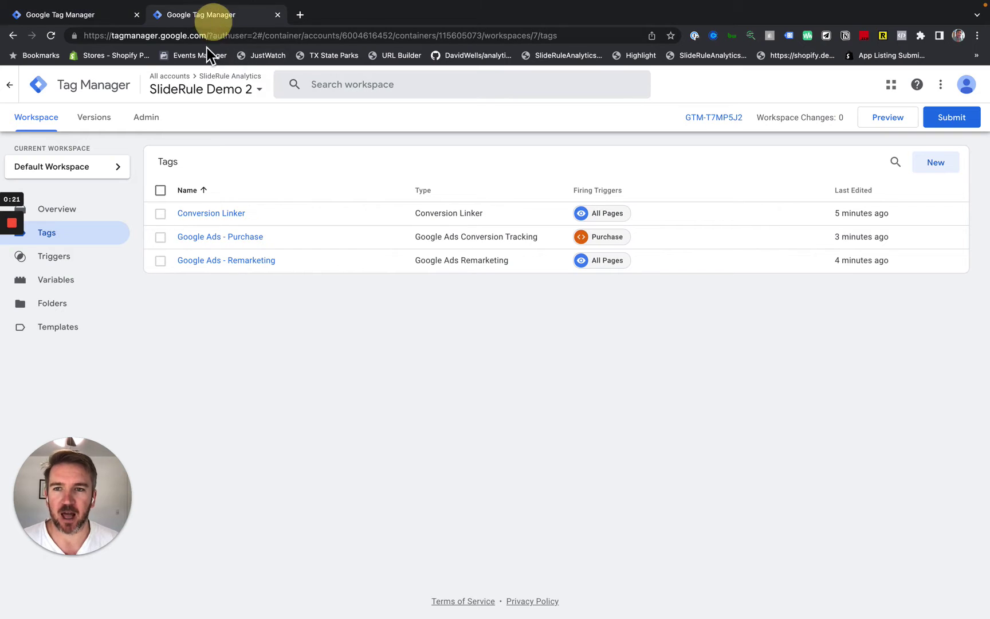
left_click(223, 91)
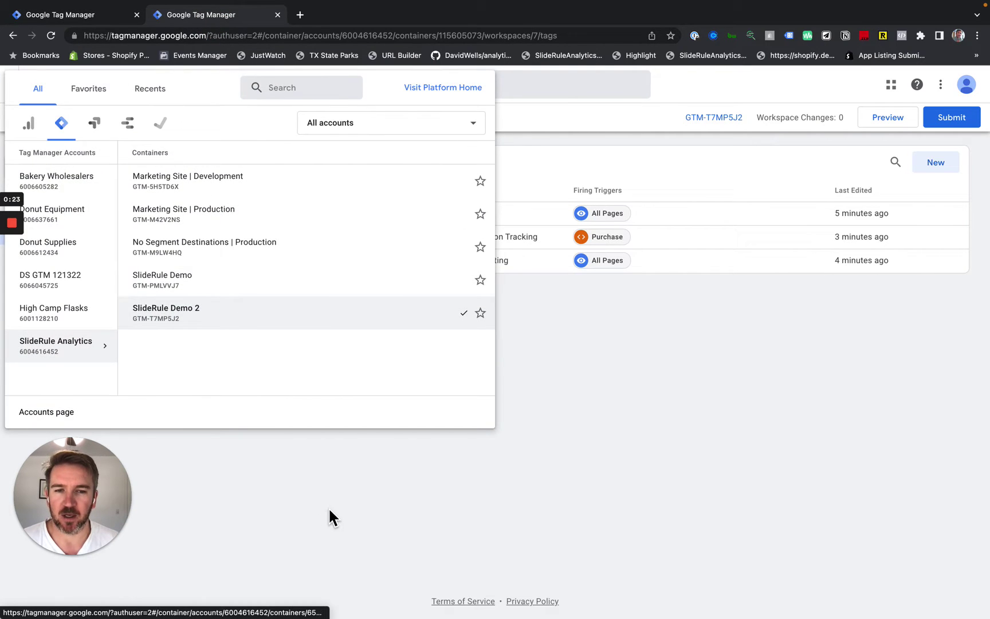
left_click(332, 517)
left_click(101, 19)
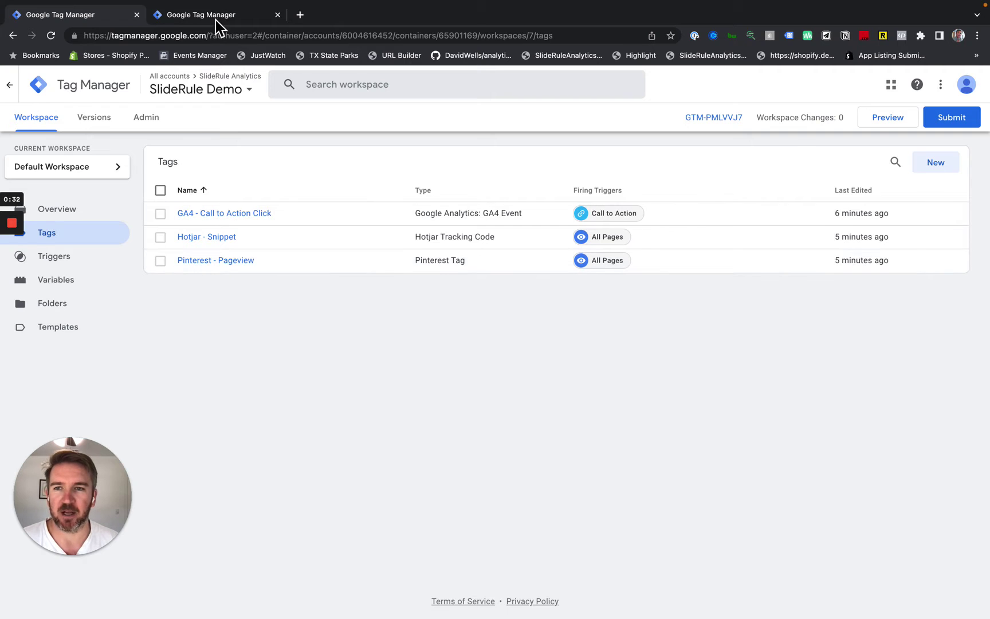
left_click(218, 25)
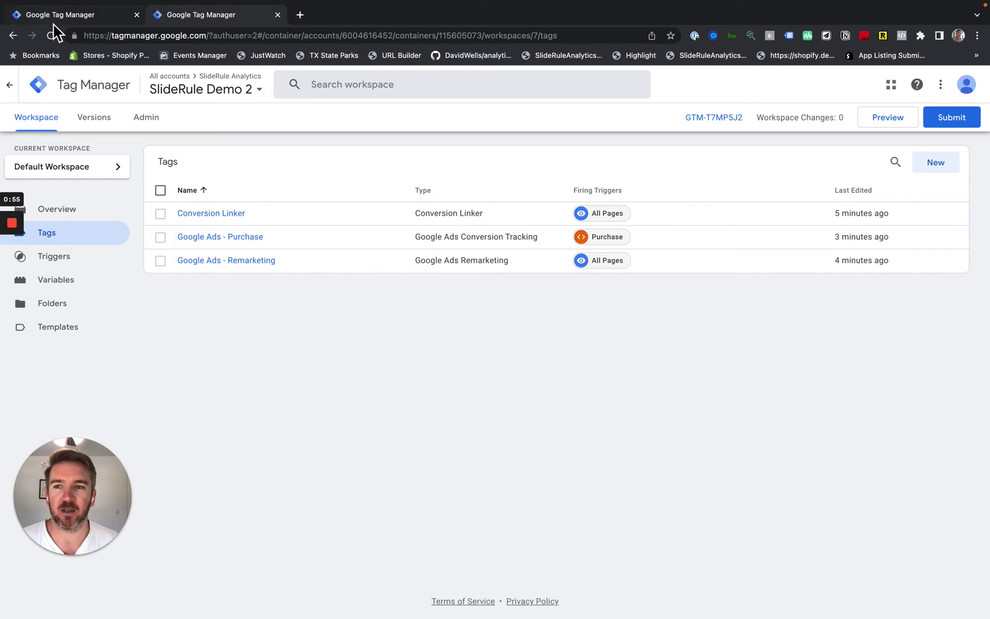
left_click(67, 15)
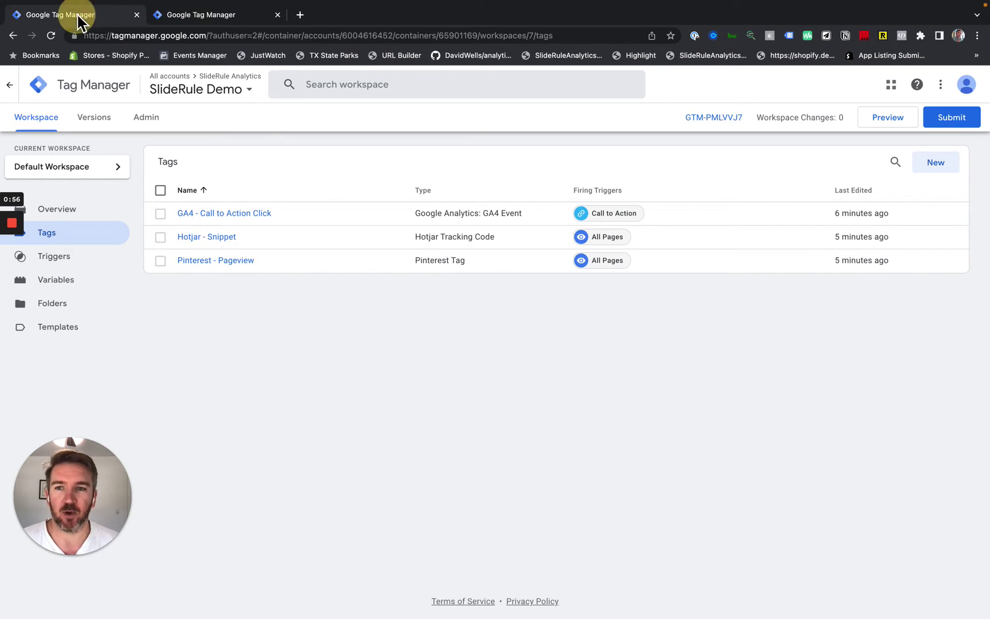
left_click(203, 15)
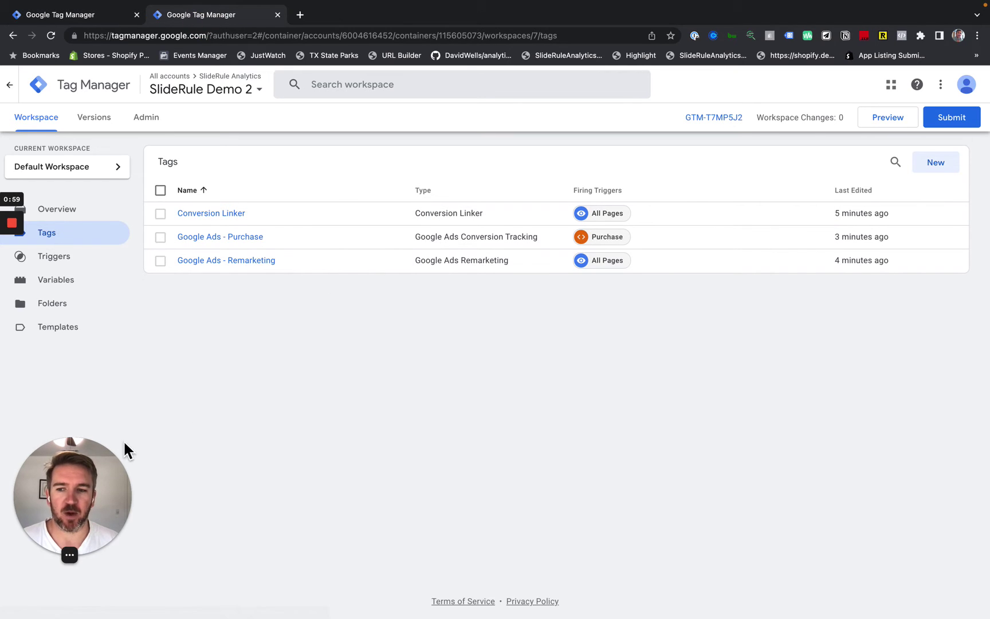
left_click_drag(93, 469, 175, 457)
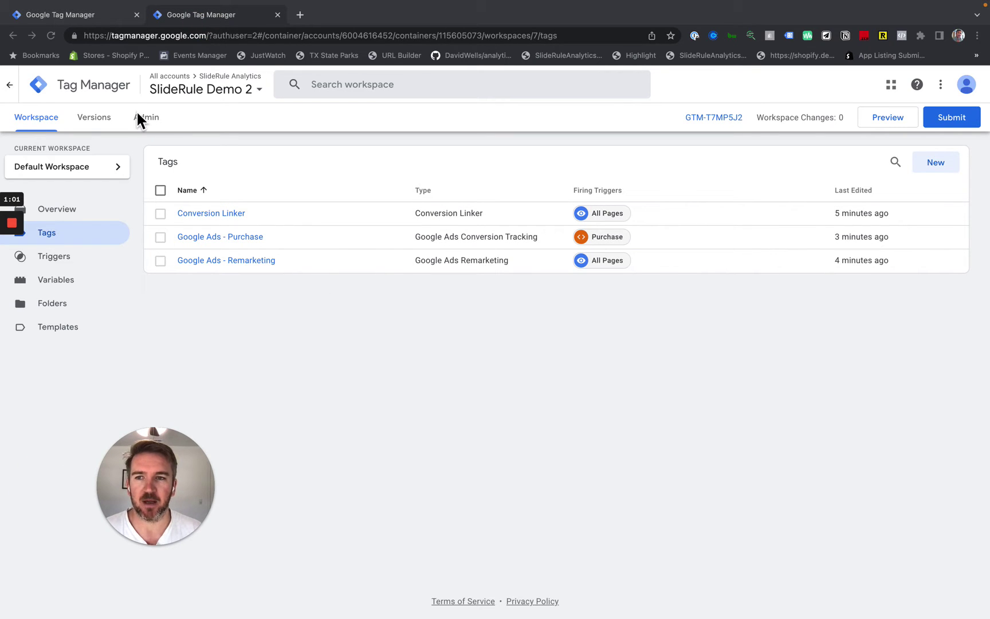
Step: Export SlideRule Demo 2's Default Workspace from Admin and save the JSON to the Desktop
left_click(163, 119)
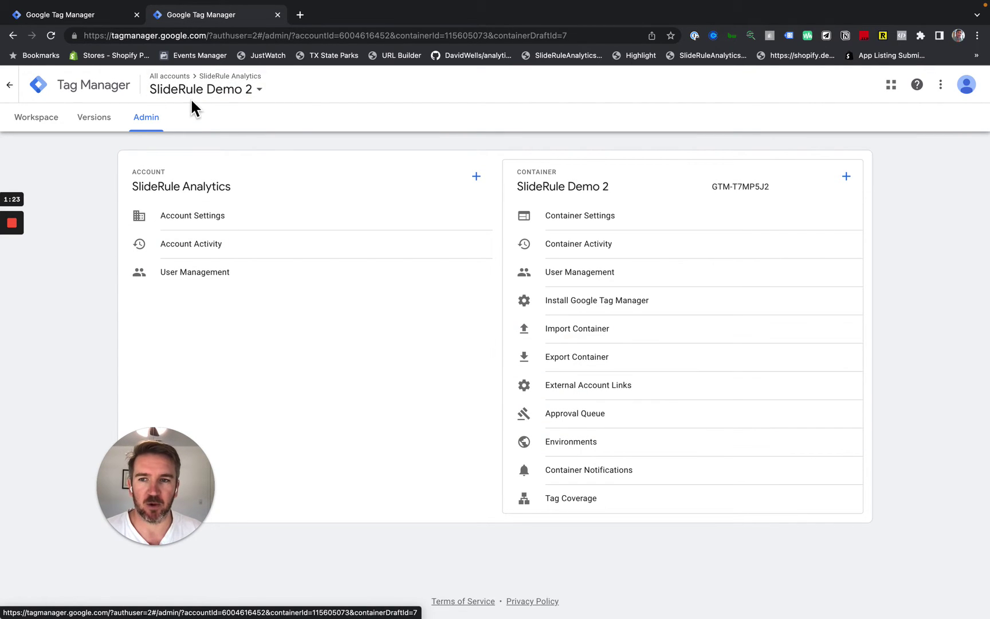
left_click(620, 362)
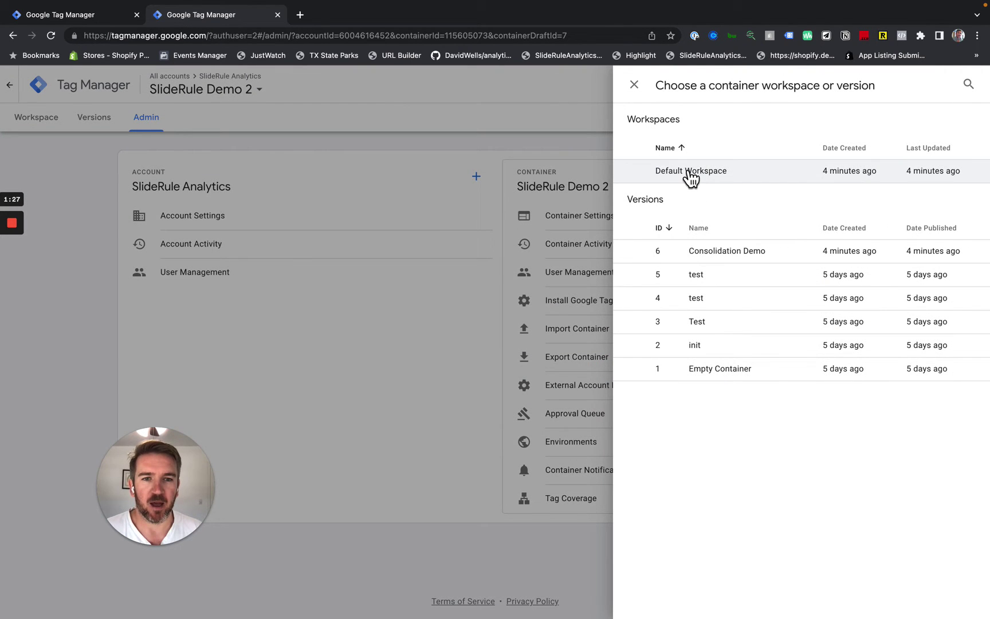
left_click(688, 169)
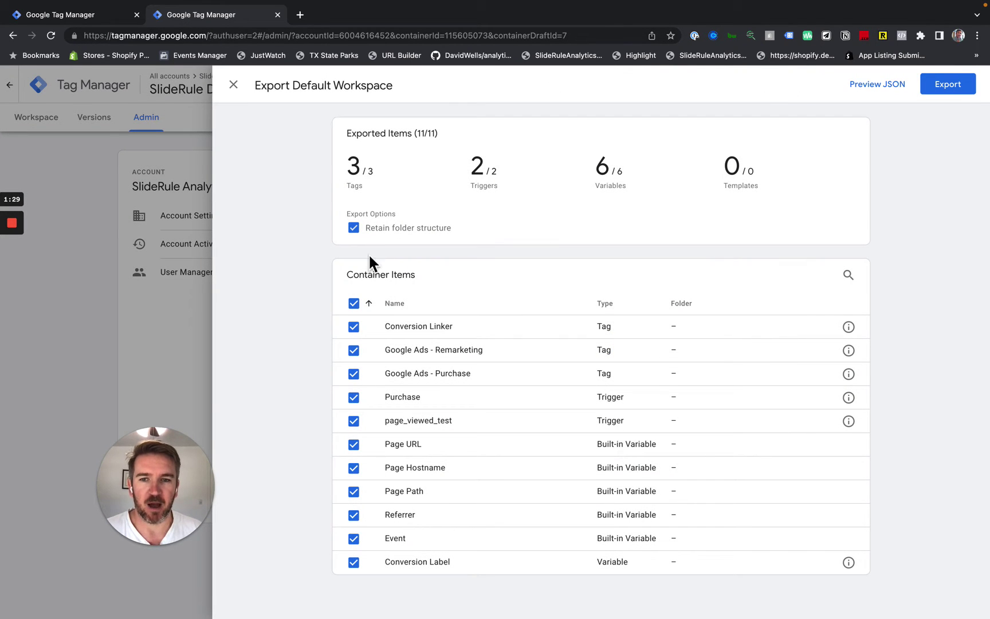
left_click(947, 86)
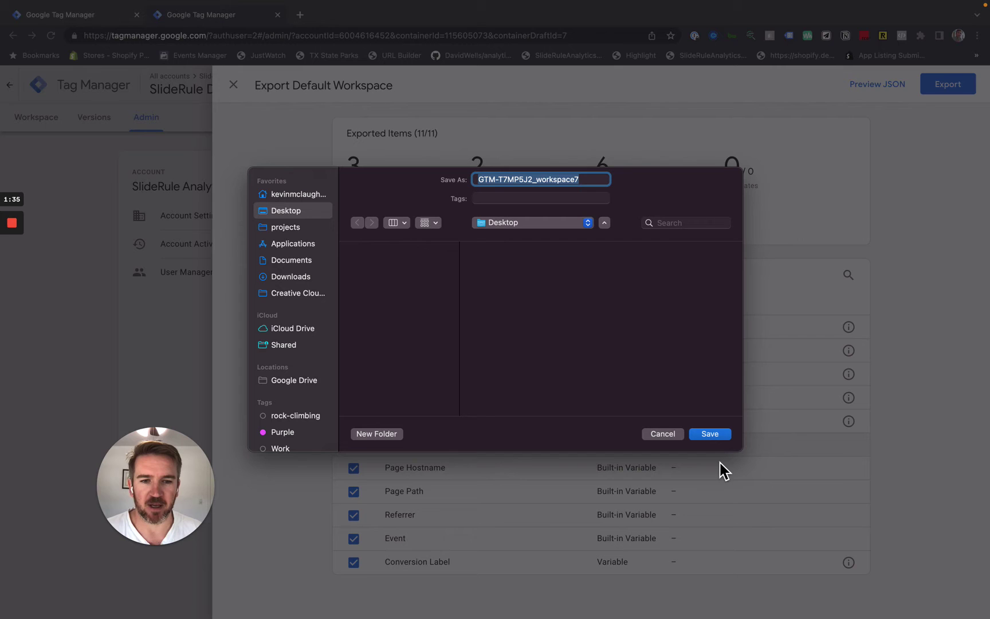
left_click(710, 434)
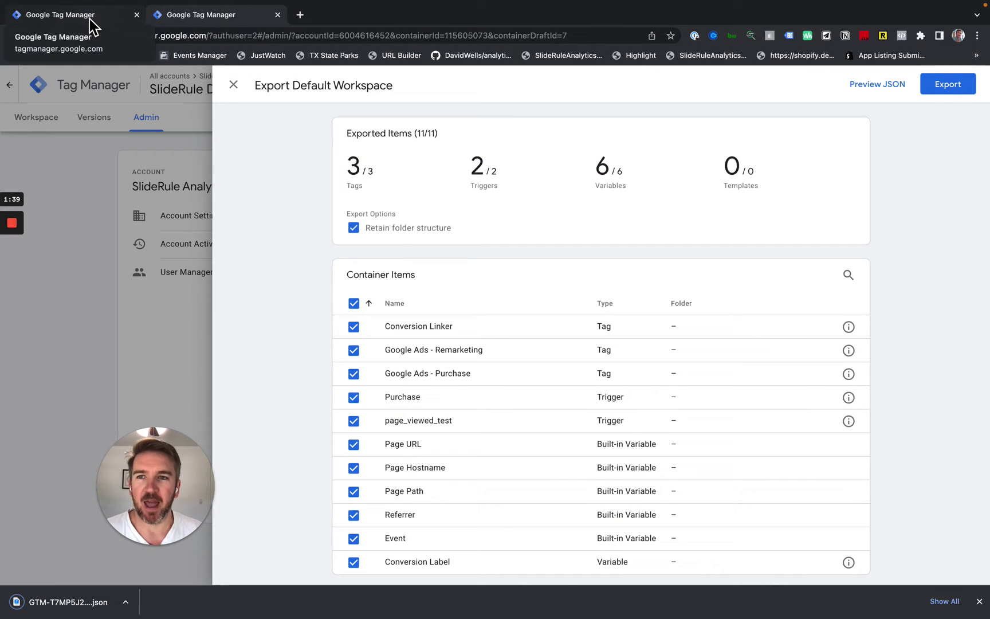
Step: In SlideRule Demo's Import Container, choose GTM-T7MP5J2_workspace7.json from the Desktop
left_click(90, 20)
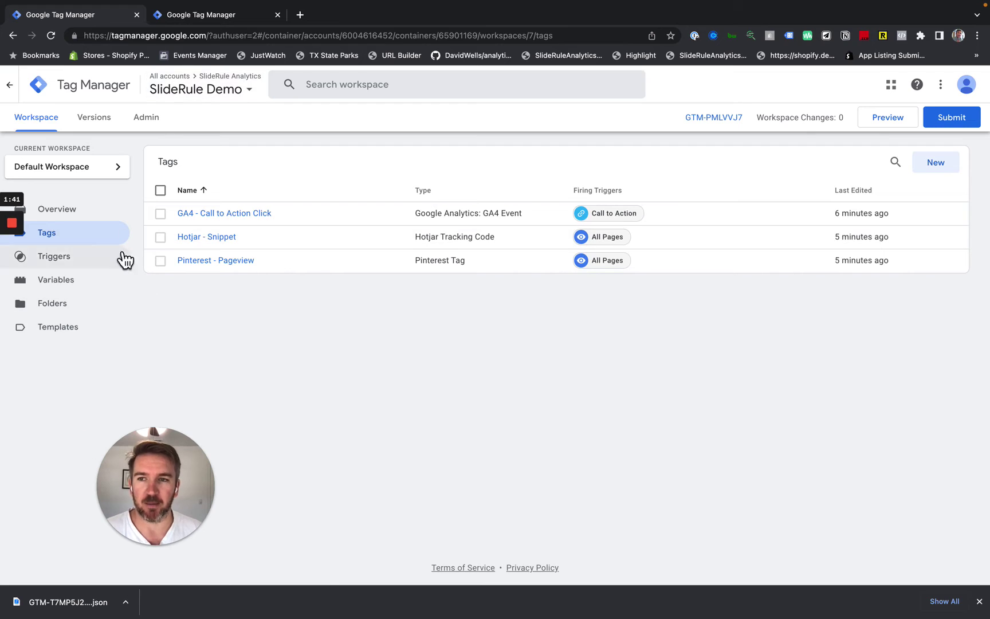
left_click(148, 119)
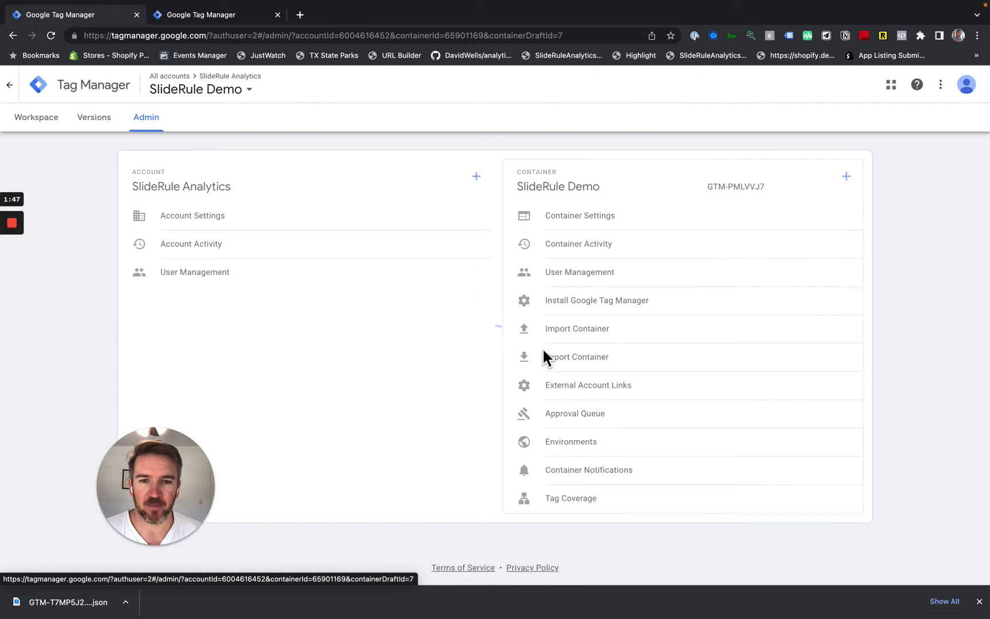
left_click(571, 338)
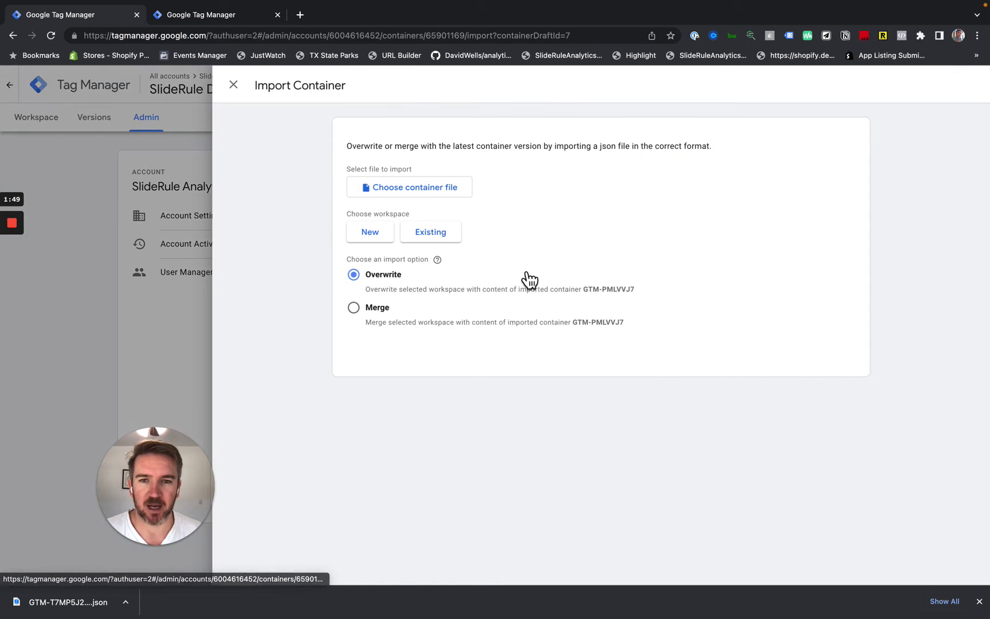
left_click(455, 197)
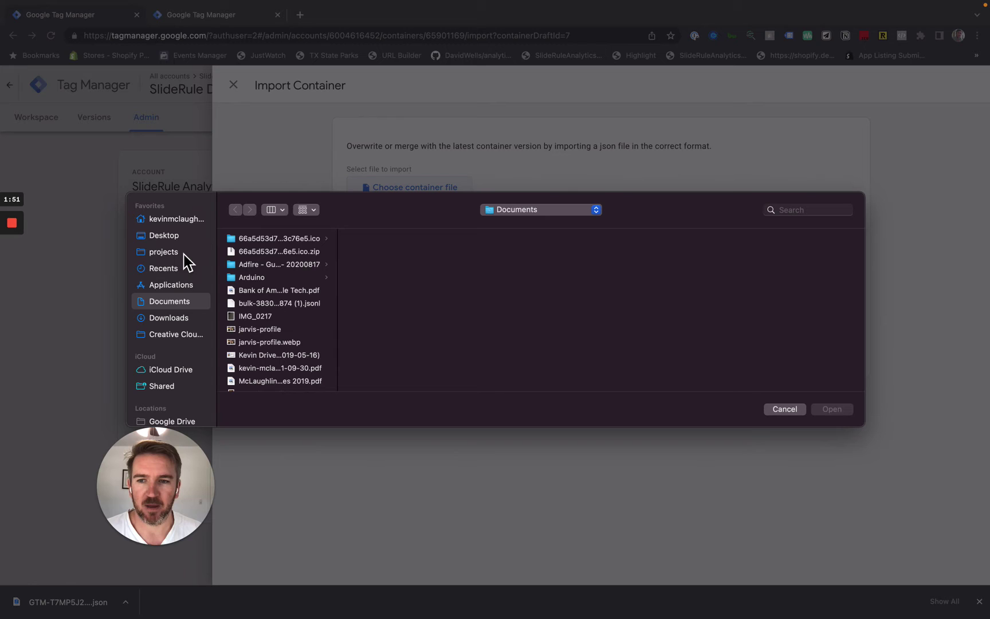
left_click(172, 237)
left_click(272, 240)
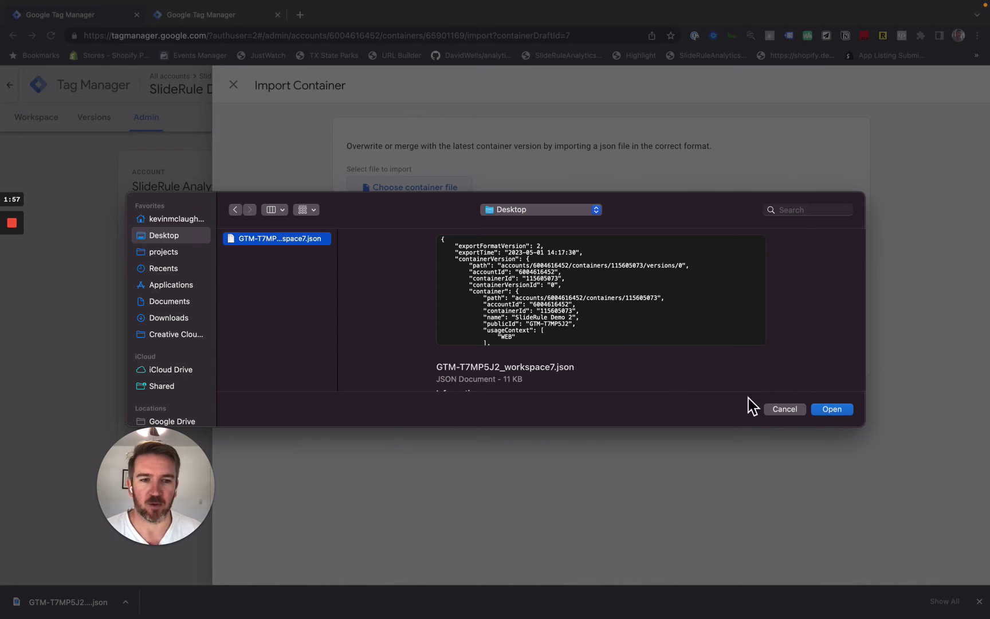
left_click(836, 410)
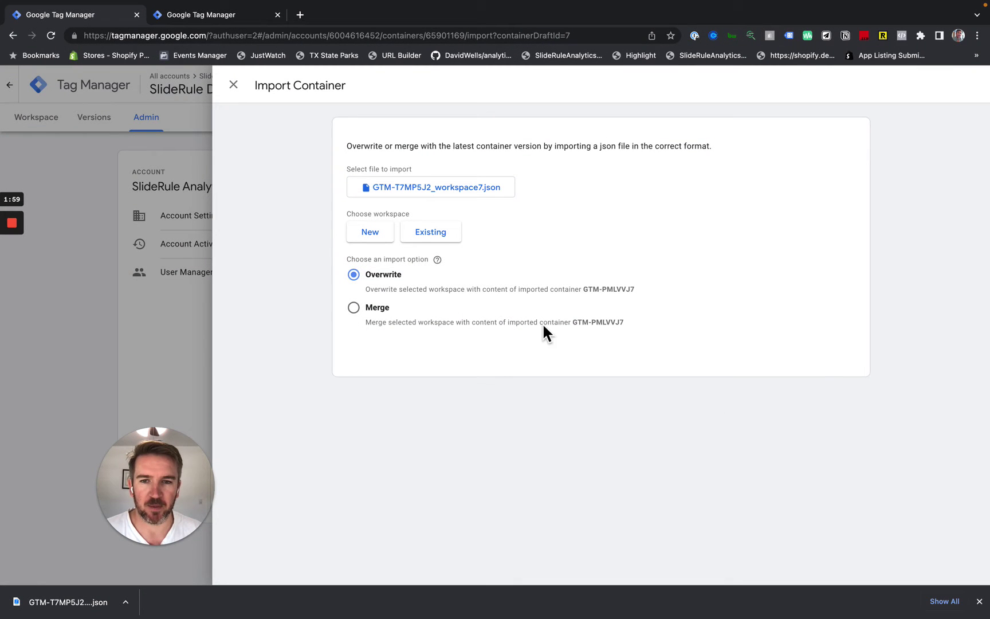
Step: Target the existing Default Workspace with Merge and review the 3 tags, 2 triggers and 1 variable added
left_click(433, 234)
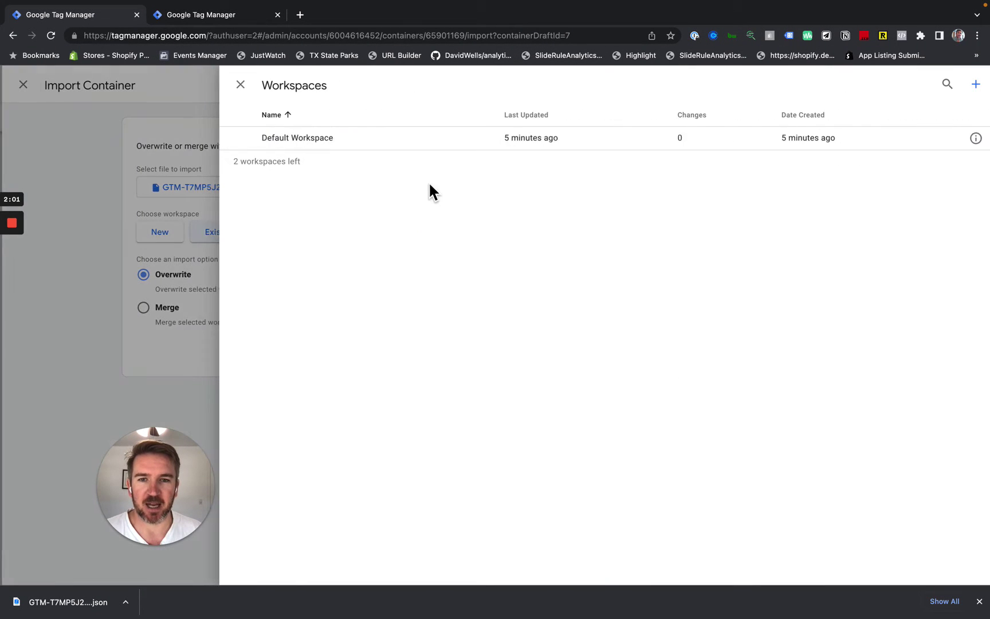
left_click(407, 143)
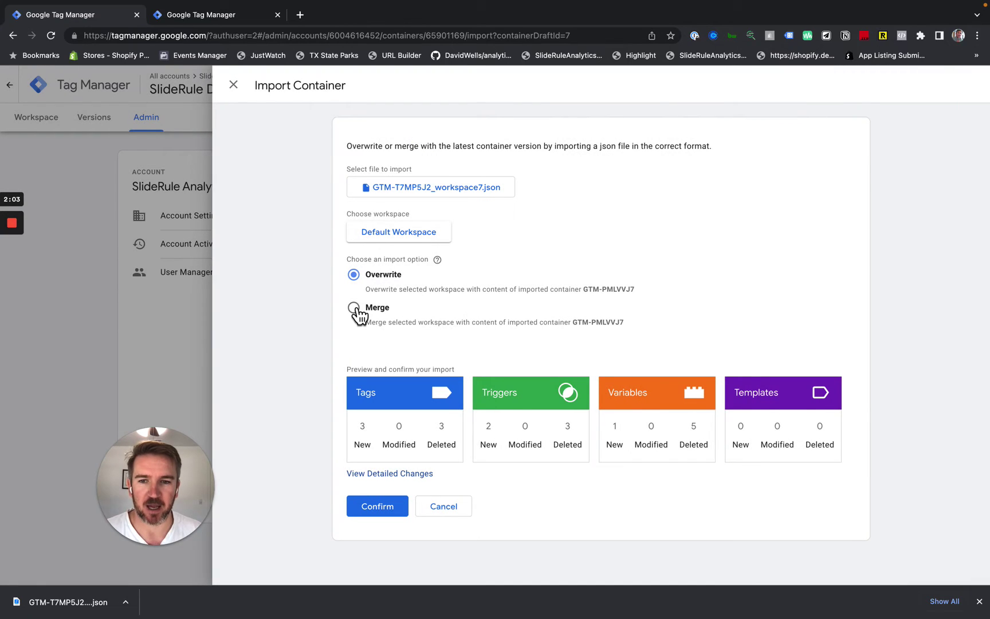
left_click(355, 308)
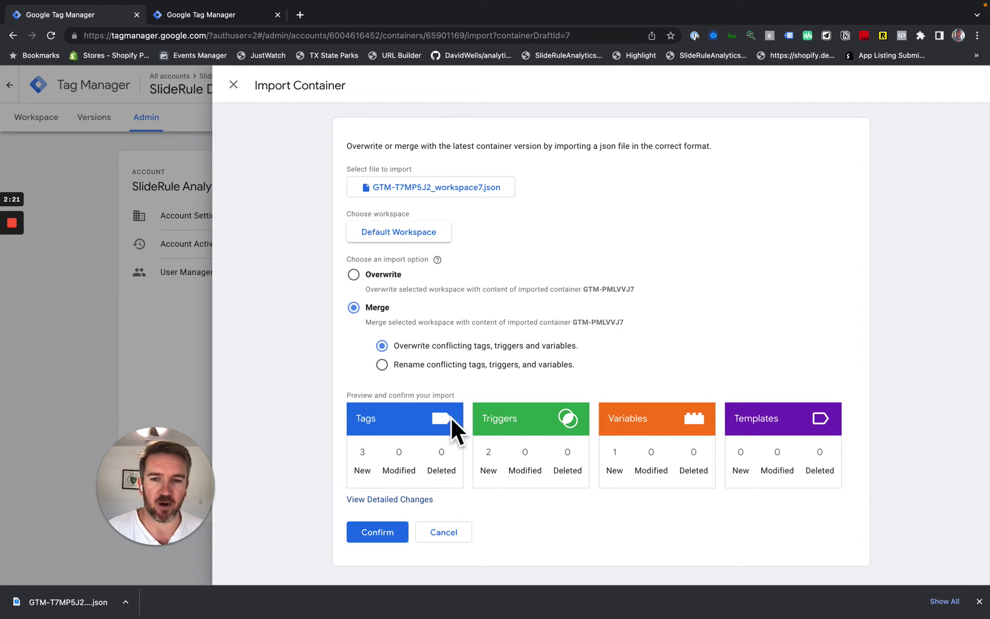
left_click(390, 500)
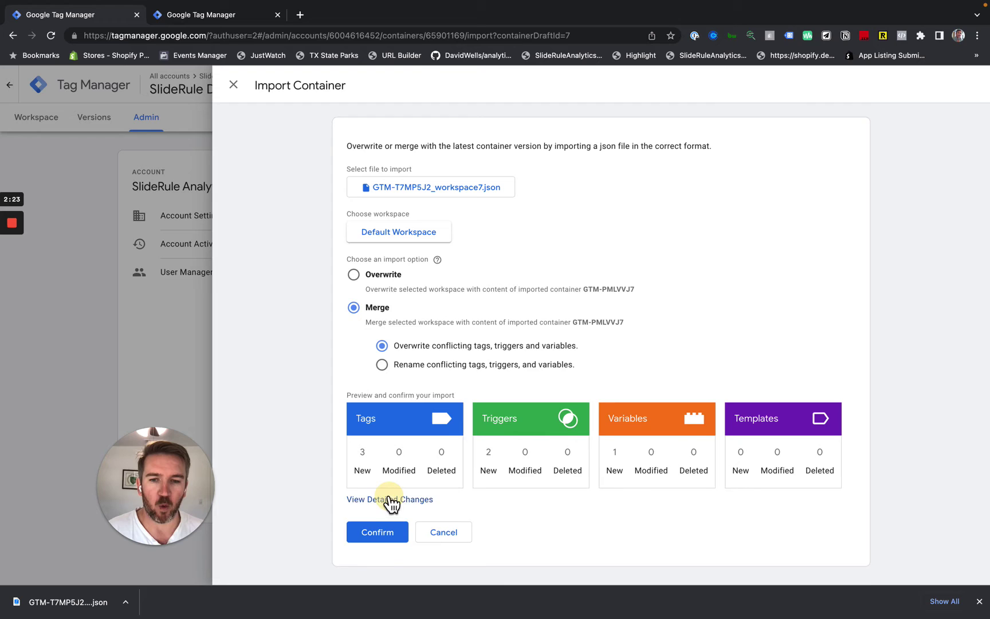
Step: Compare the rename and overwrite conflict options, settling on overwriting conflicting tags, triggers and variables
scroll(616, 409, "down", 2)
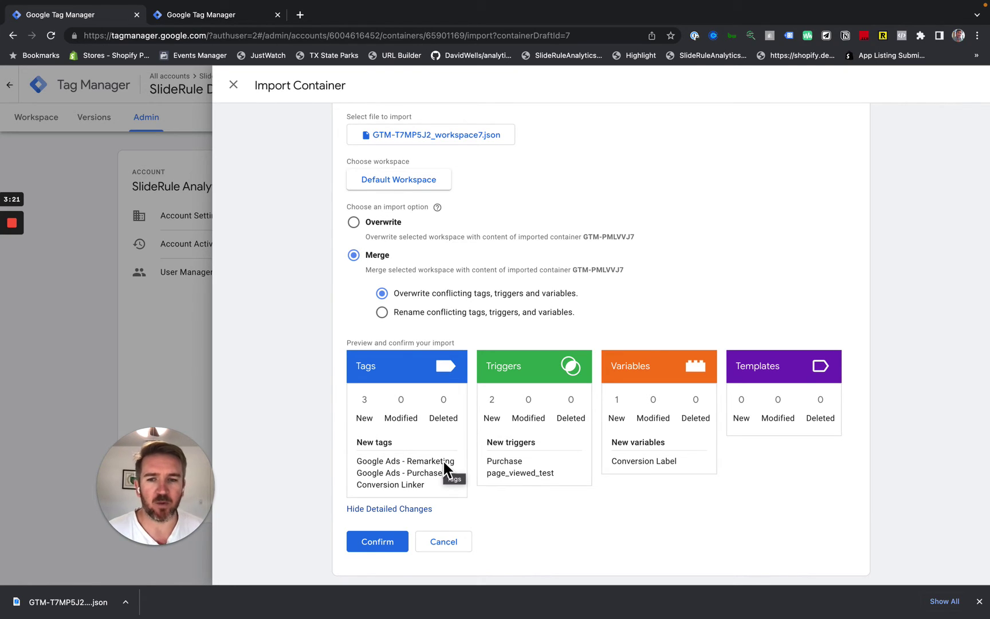
left_click(383, 313)
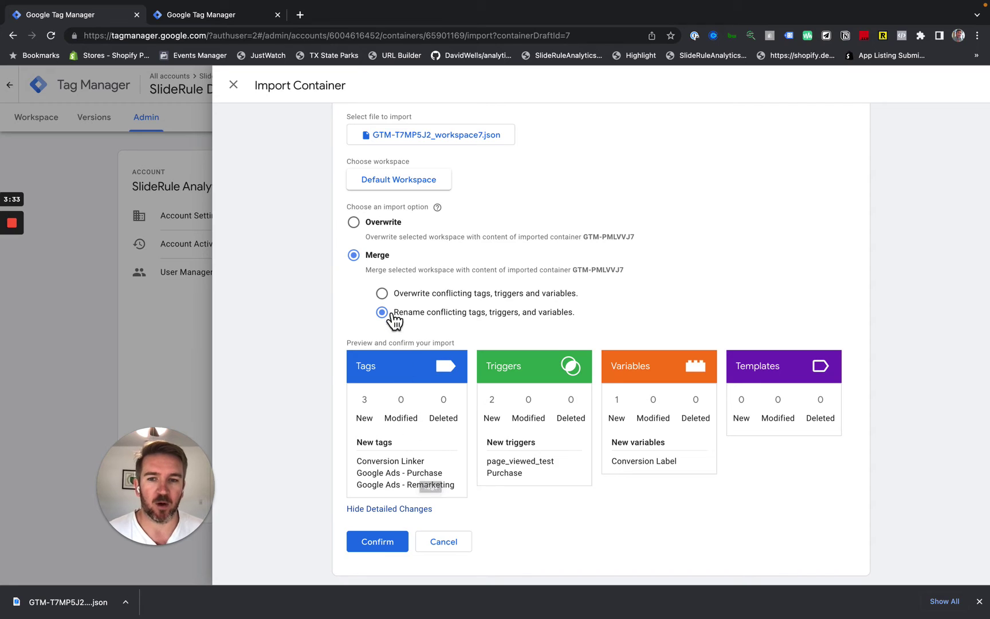
left_click(382, 294)
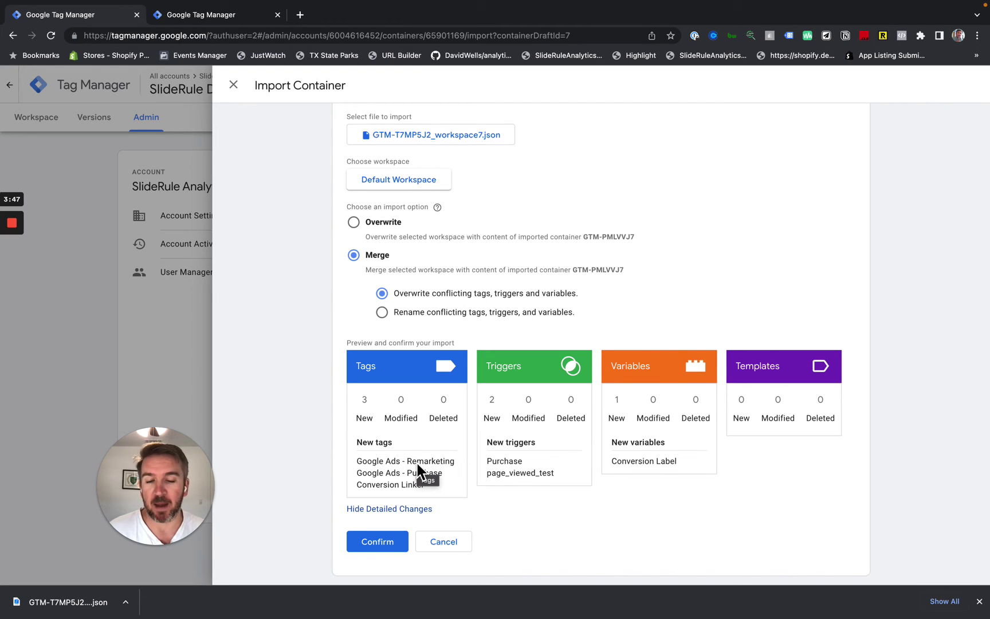
left_click(382, 313)
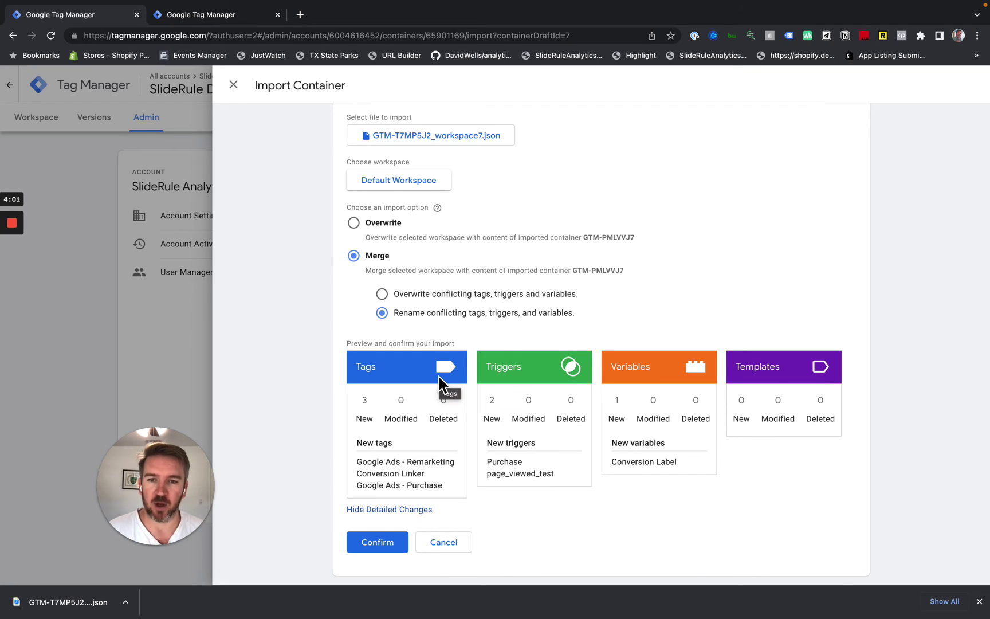
left_click(382, 294)
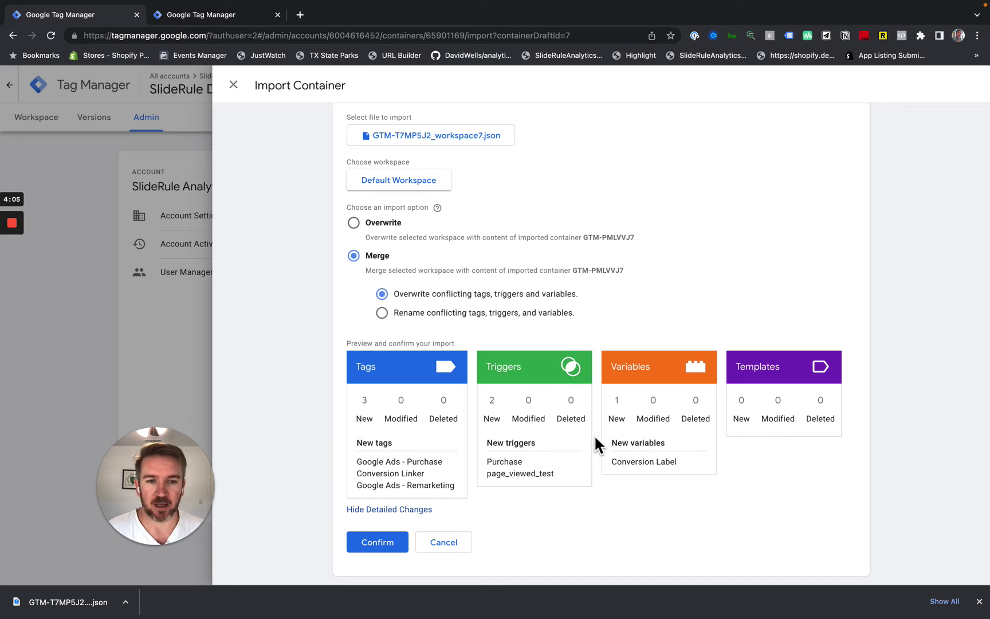
Step: Confirm the import, compare both containers' Tags lists, then return to SlideRule Demo's Overview
left_click(382, 543)
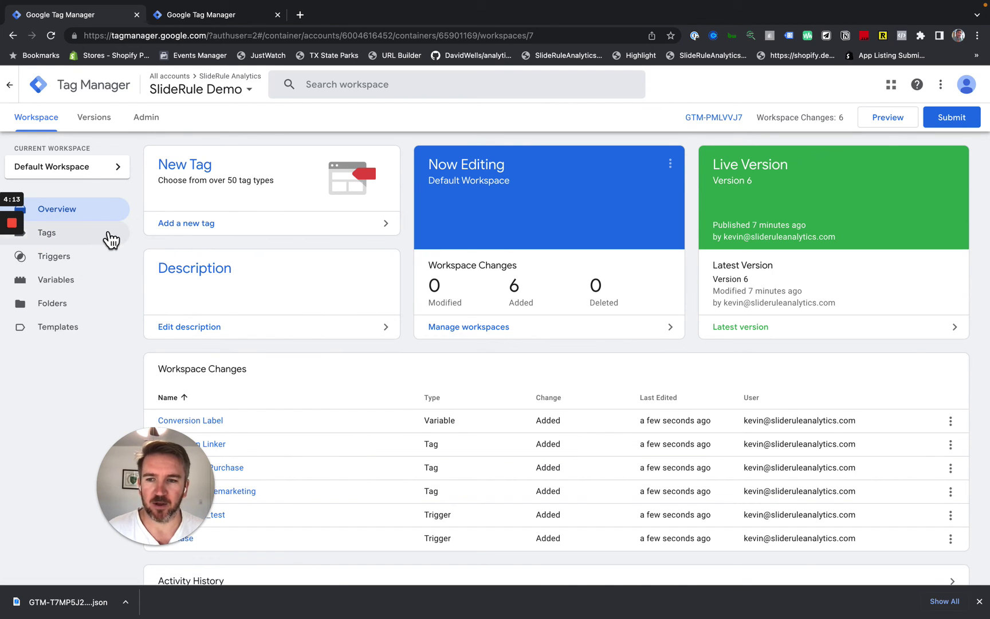
left_click(88, 236)
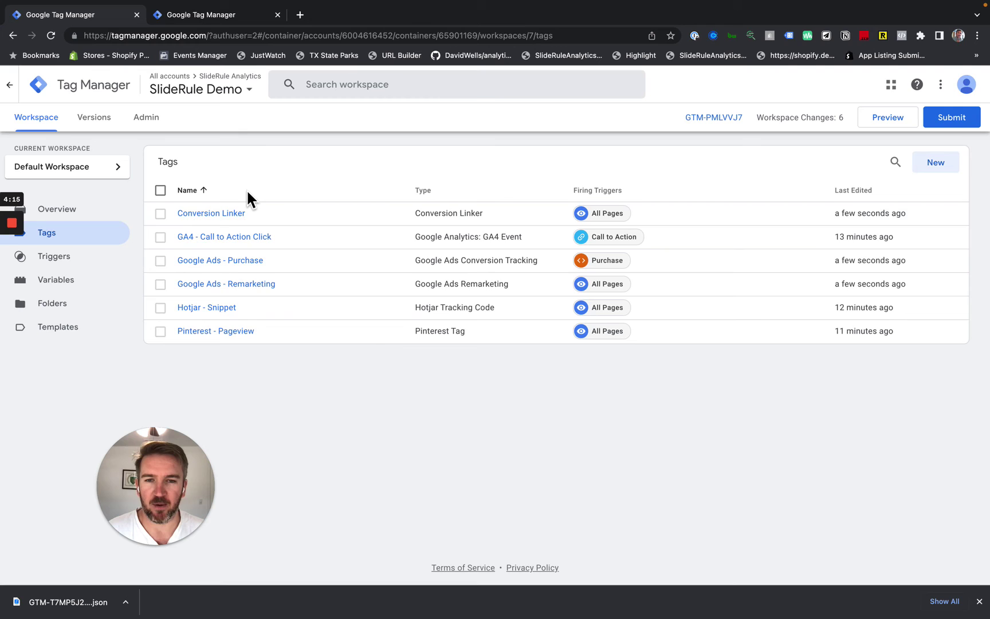
left_click(205, 17)
left_click(232, 82)
left_click(52, 117)
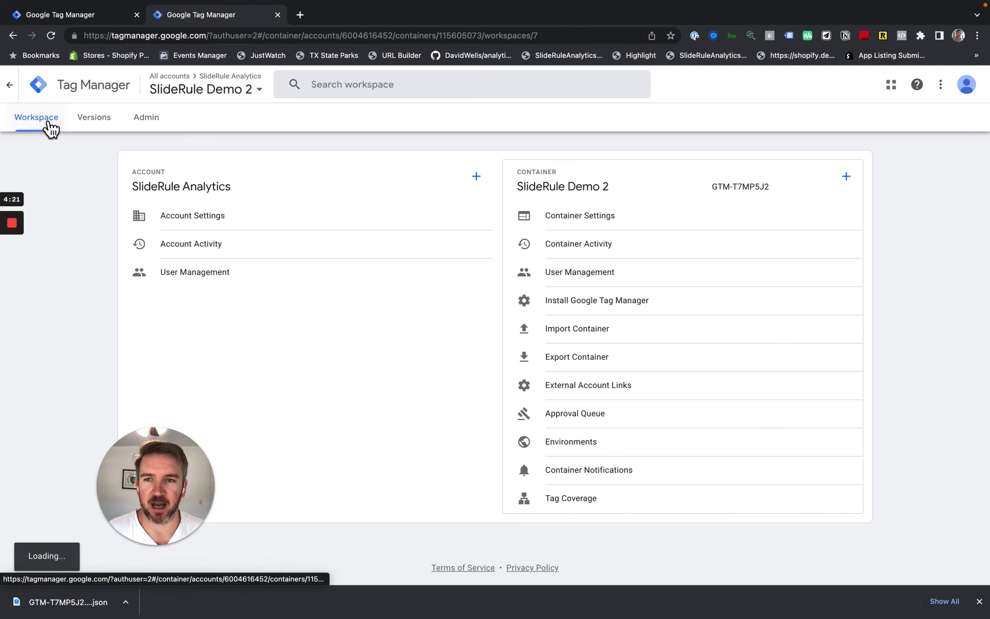
left_click(63, 234)
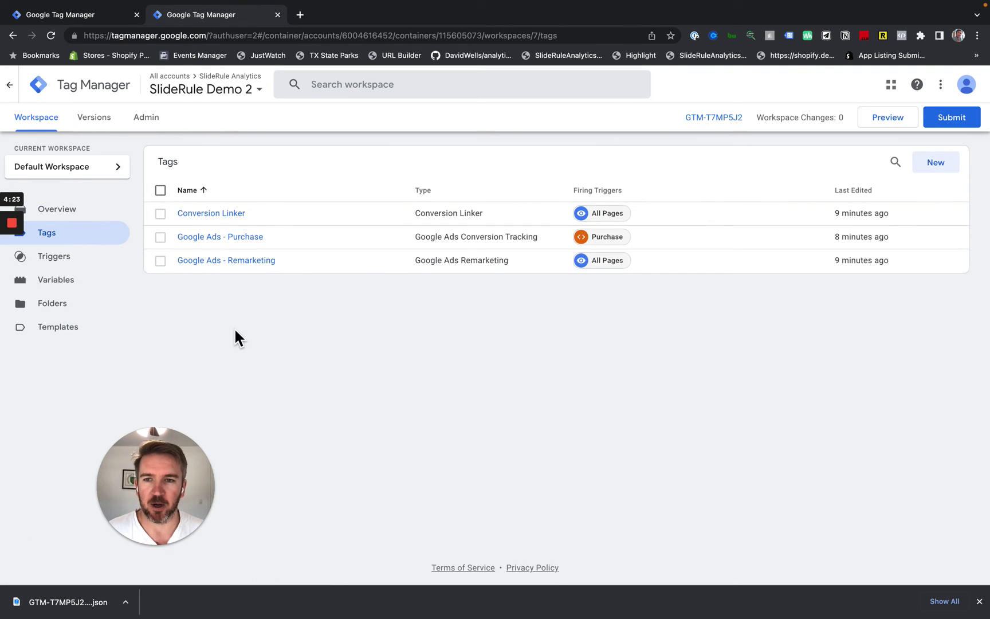
left_click(86, 14)
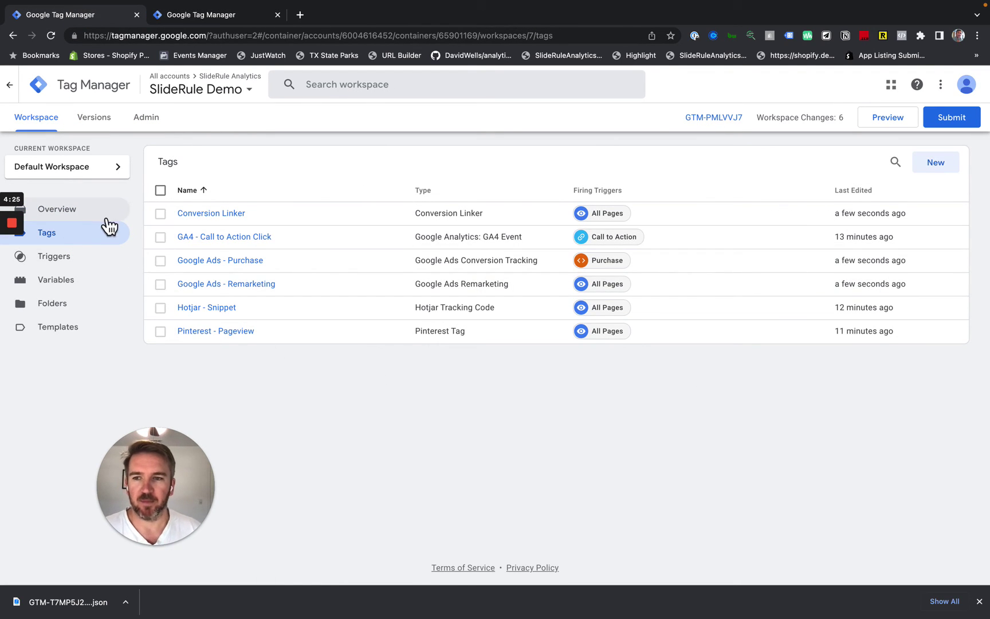
left_click(81, 212)
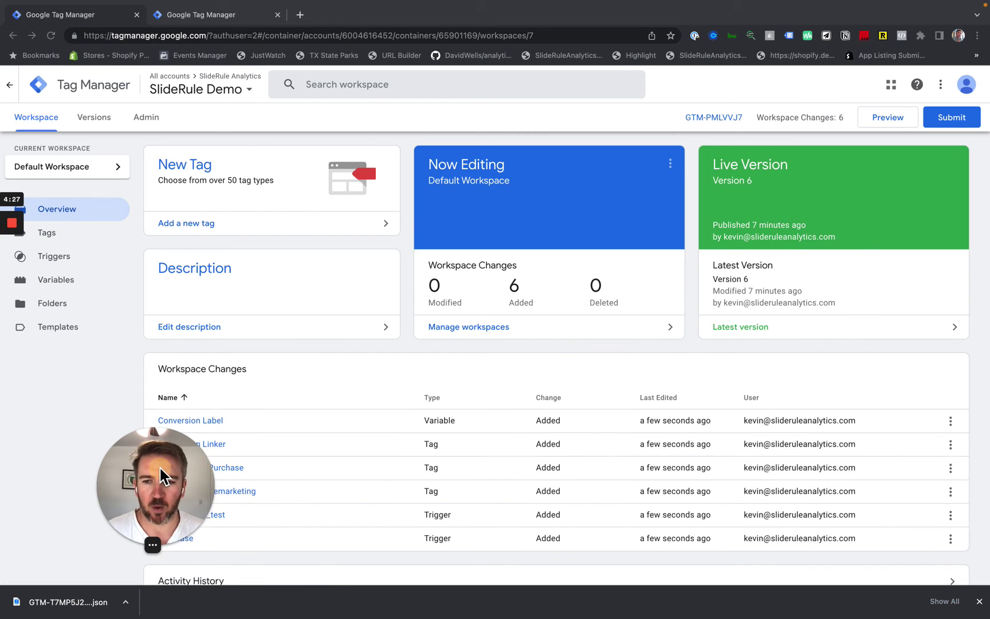
left_click_drag(159, 465, 67, 467)
Step: Open the imported Purchase trigger from Workspace Changes to see its Custom Event on purchase
scroll(394, 422, "down", 2)
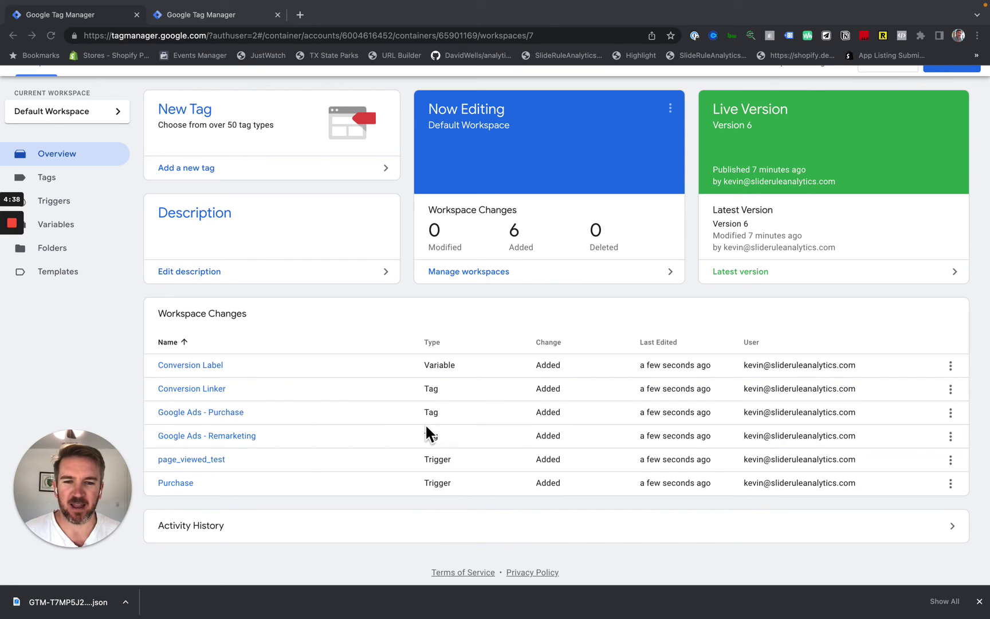
left_click(255, 408)
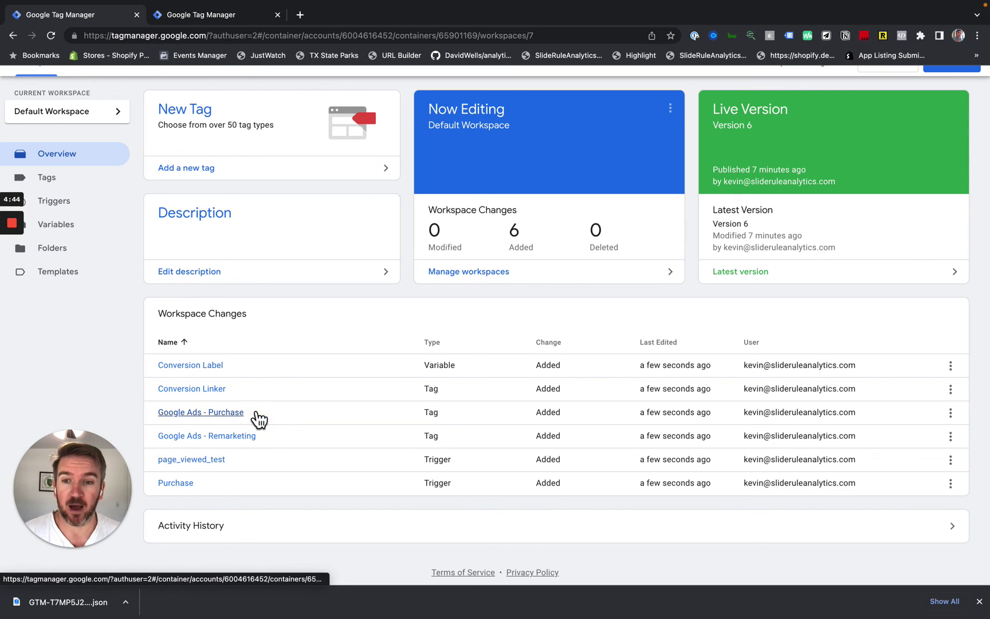
left_click(176, 483)
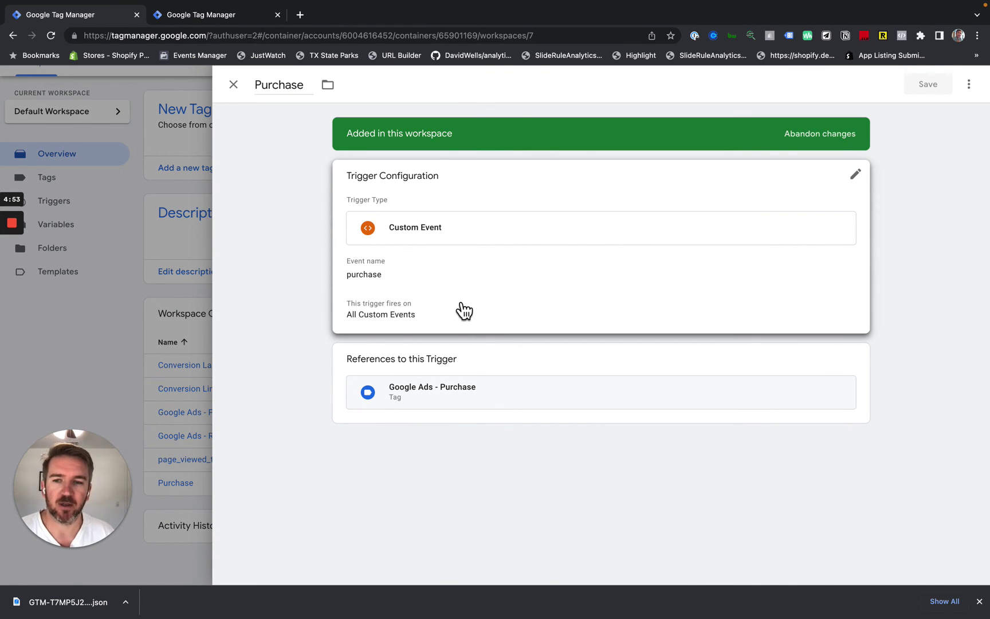
Step: Submit and publish the workspace changes as Version 7 named 'Merged', then return to Overview
left_click(233, 85)
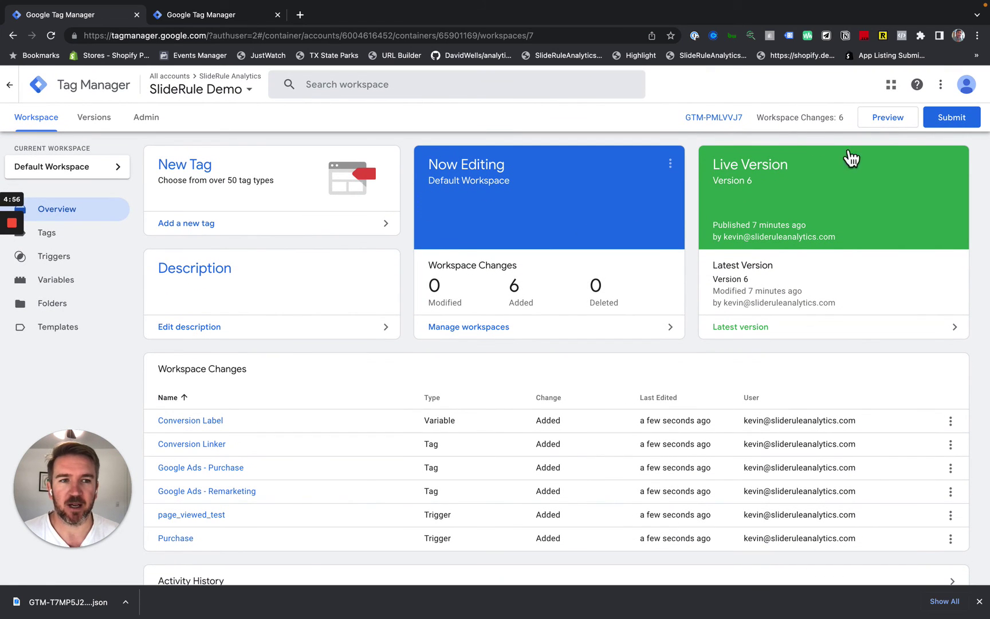
left_click(954, 121)
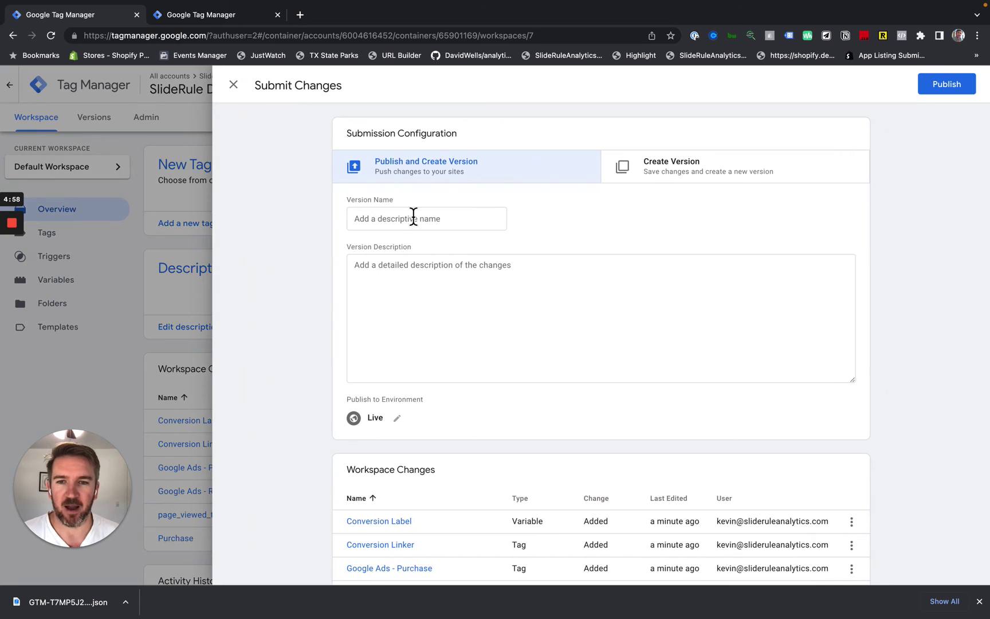
left_click(413, 218)
type("Merged")
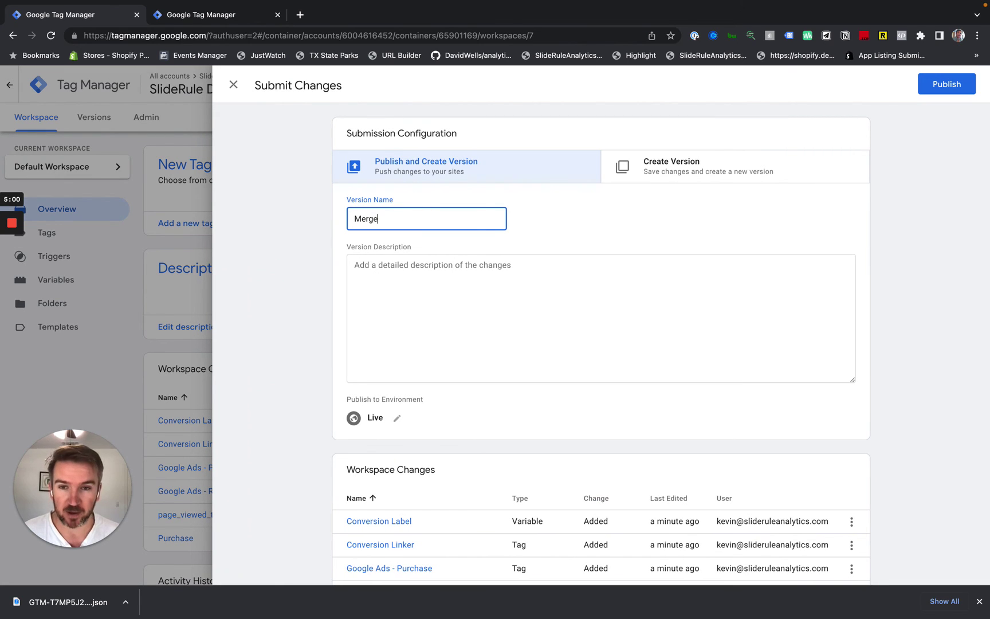
left_click(934, 87)
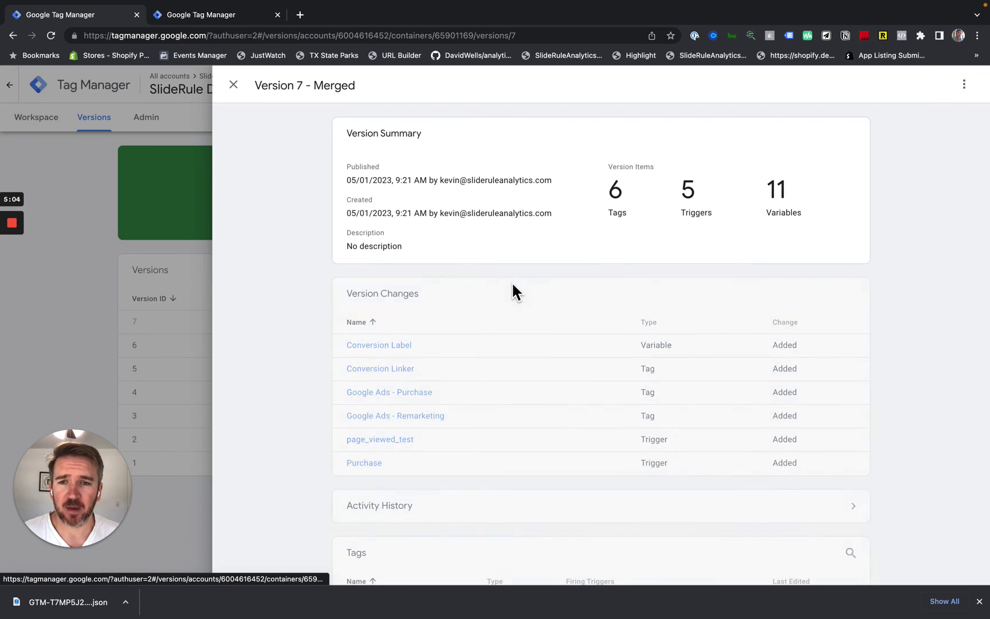
left_click(231, 85)
left_click(37, 118)
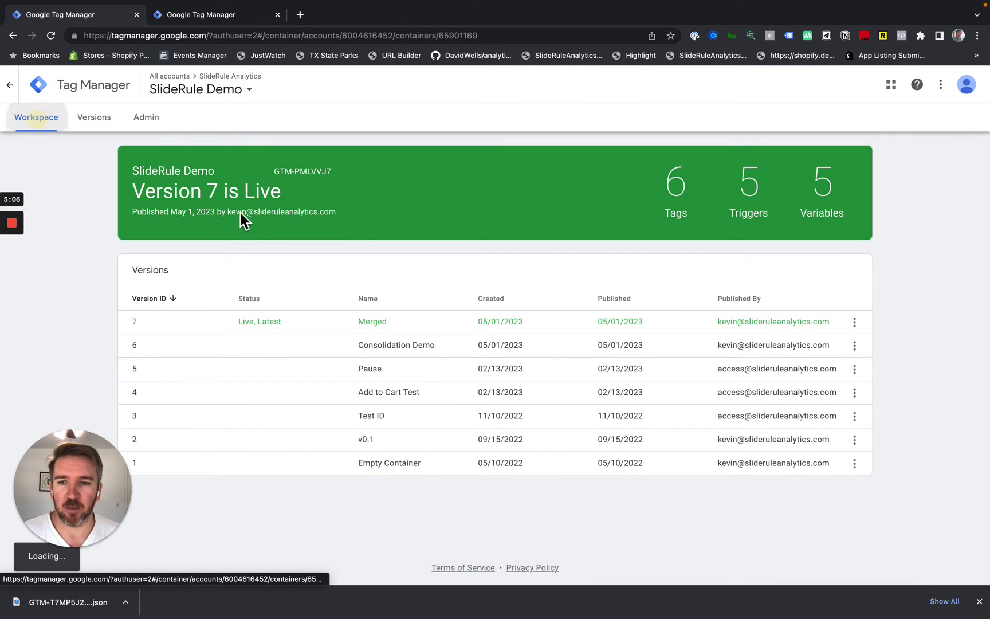
Step: Show SlideRule Demo 2's install code snippet, select its GTM-T7MP5J2 ID, then close the dialog
left_click(206, 16)
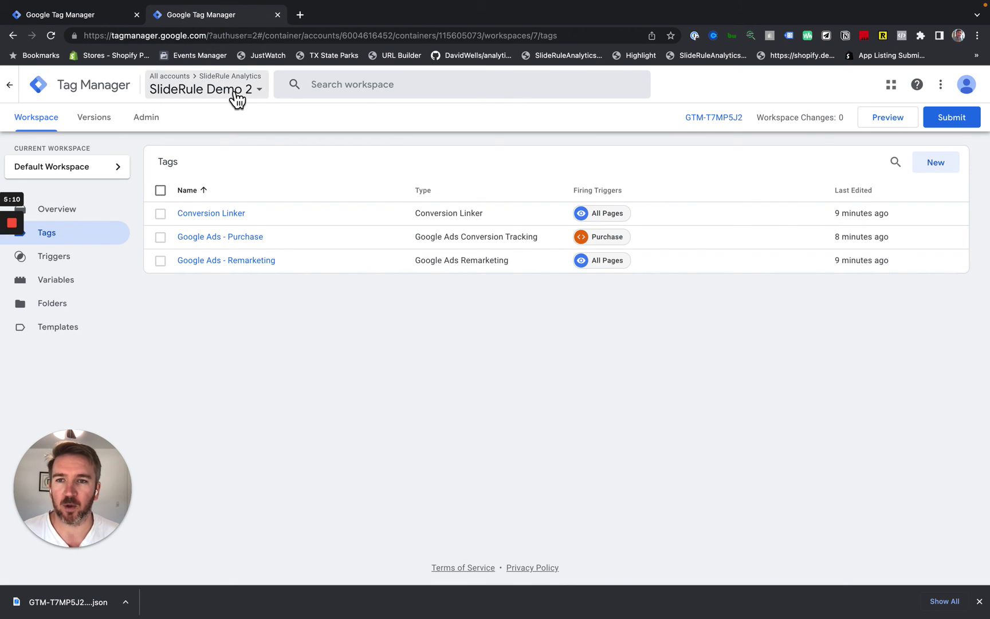
left_click(720, 125)
double_click(519, 261)
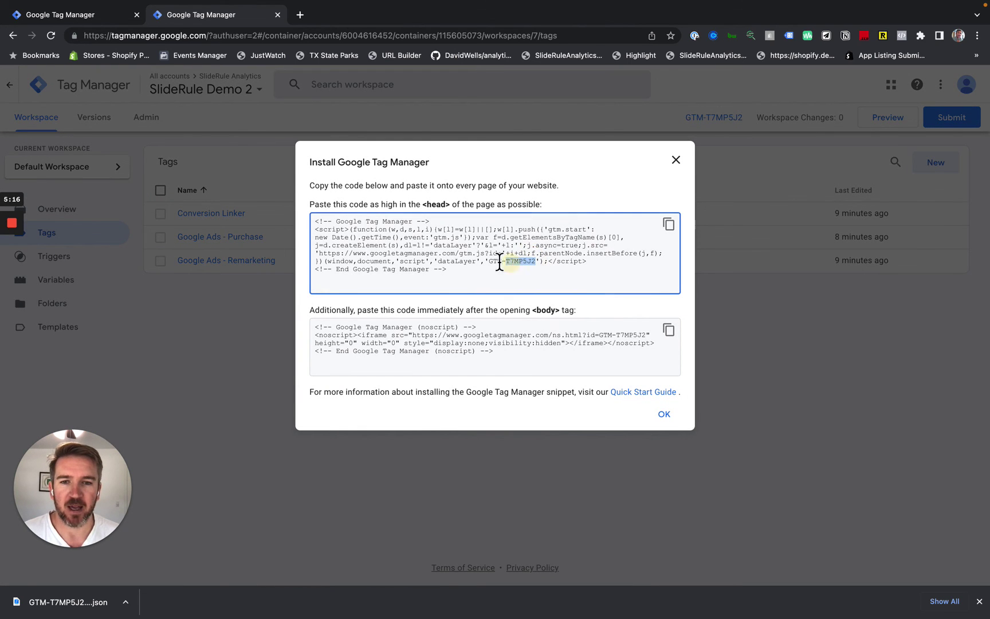
left_click(518, 265)
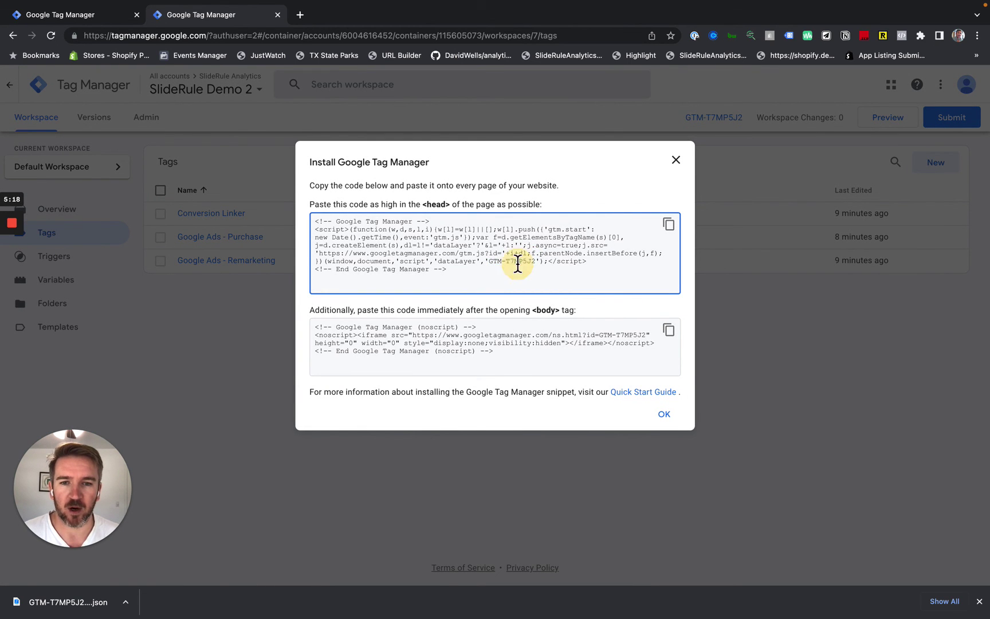
left_click_drag(517, 265, 492, 262)
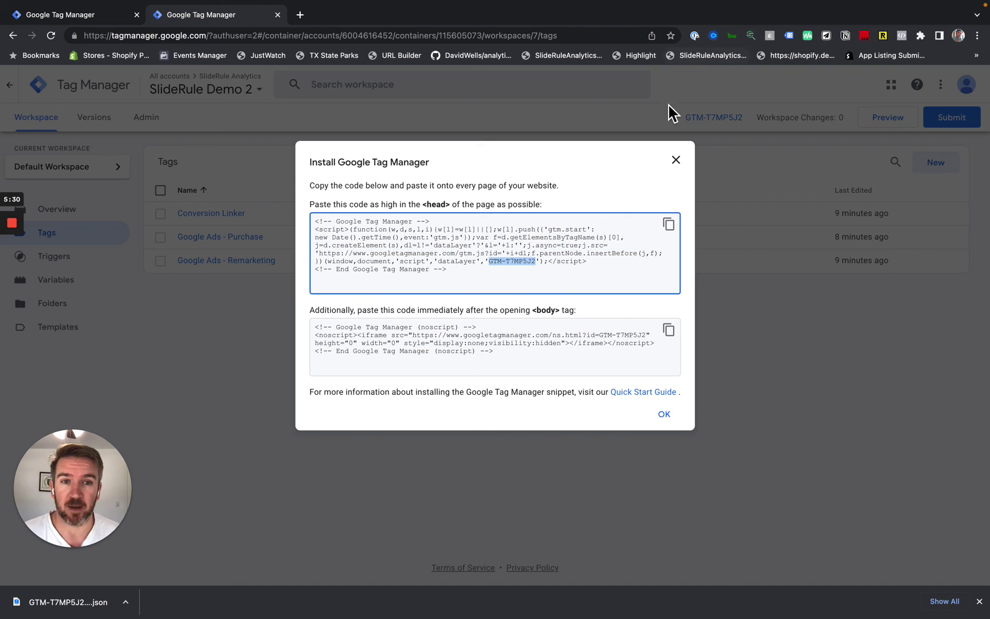
left_click(677, 161)
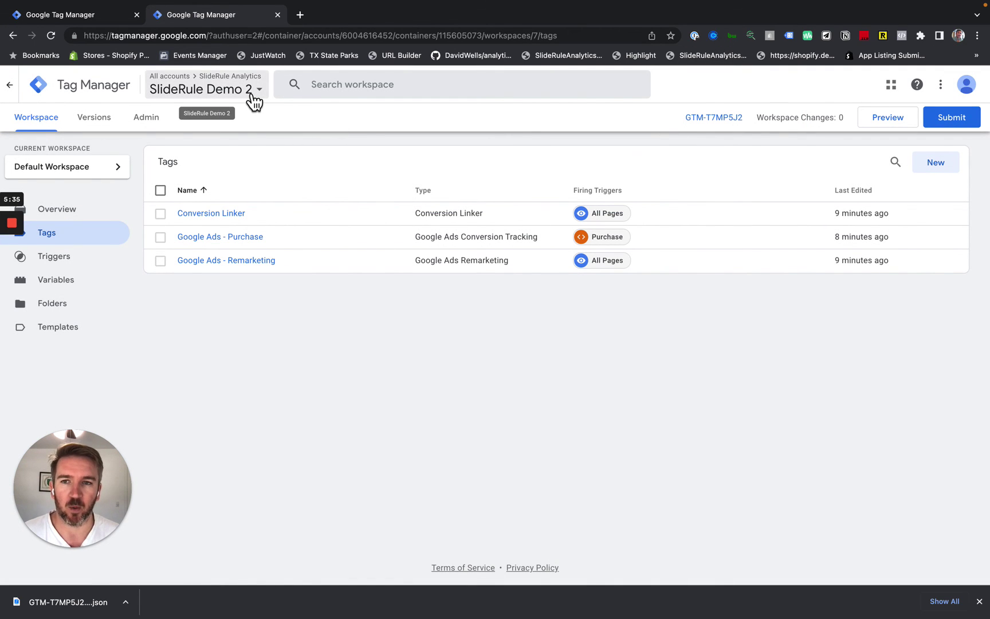
left_click(117, 17)
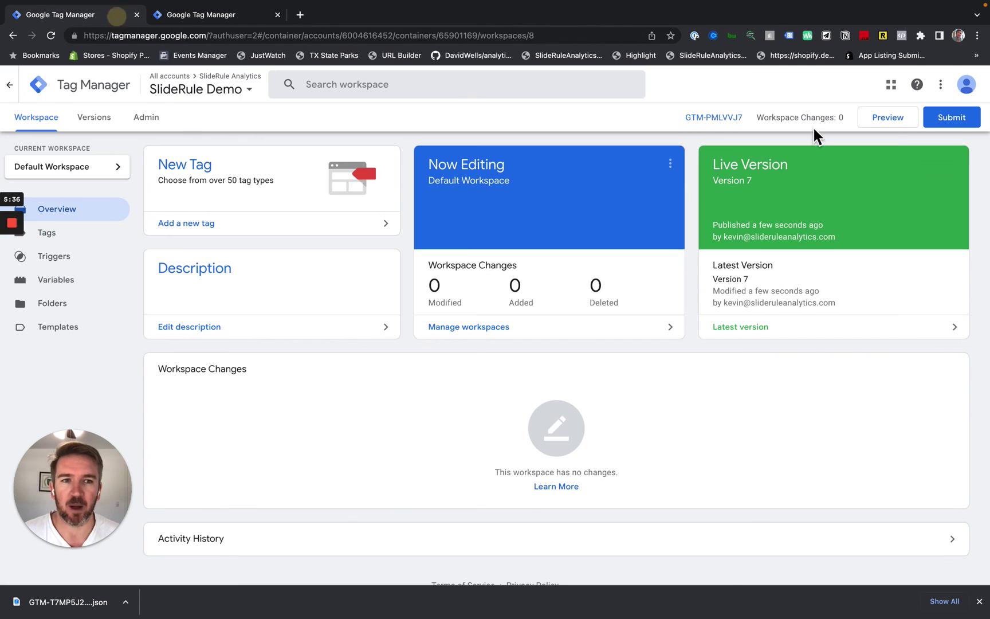